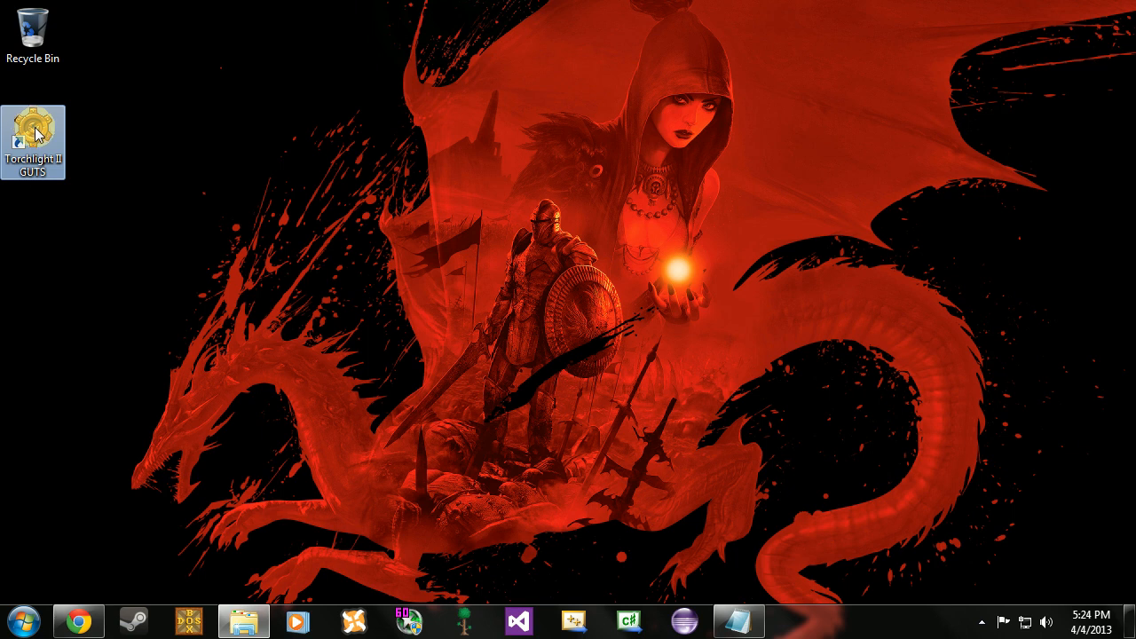
- Start the Torchlight II GUTS editor and check the list of existing mod projects
{"action": "double_click", "coordinate": [36, 133]}
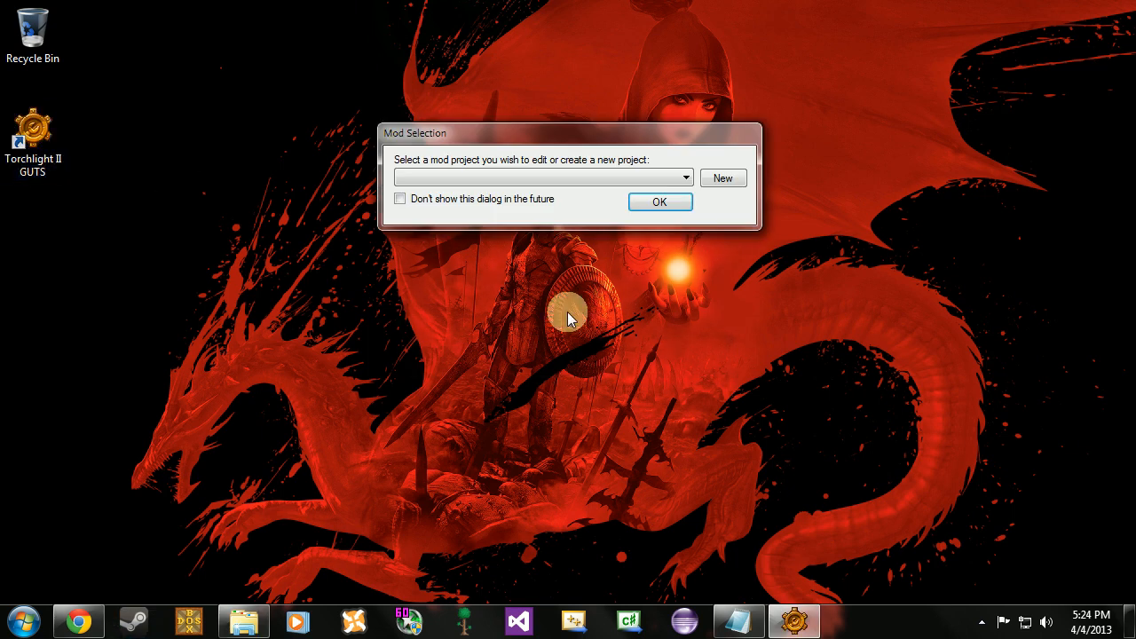
{"action": "left_click", "coordinate": [690, 175]}
{"action": "left_click", "coordinate": [681, 178]}
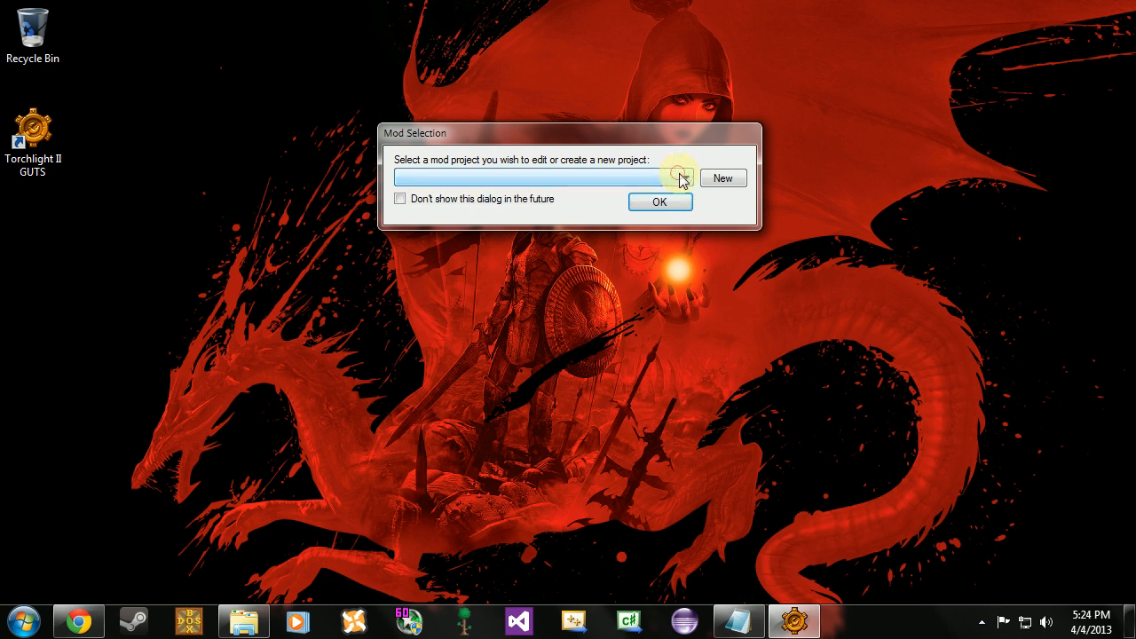
{"action": "left_click", "coordinate": [681, 178]}
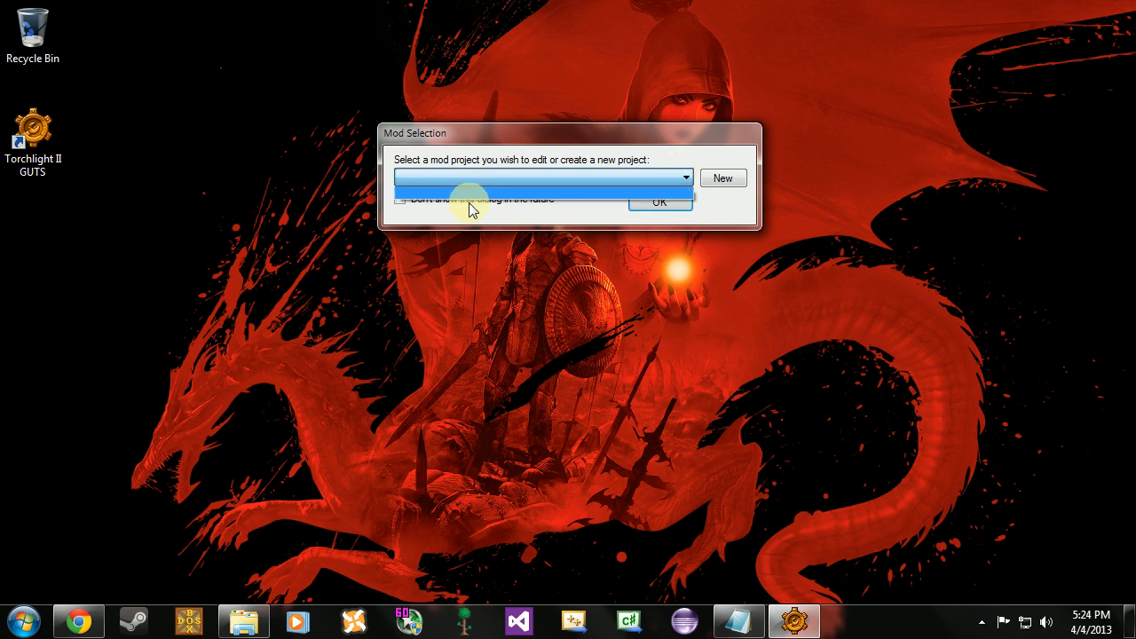
{"action": "left_click", "coordinate": [681, 180]}
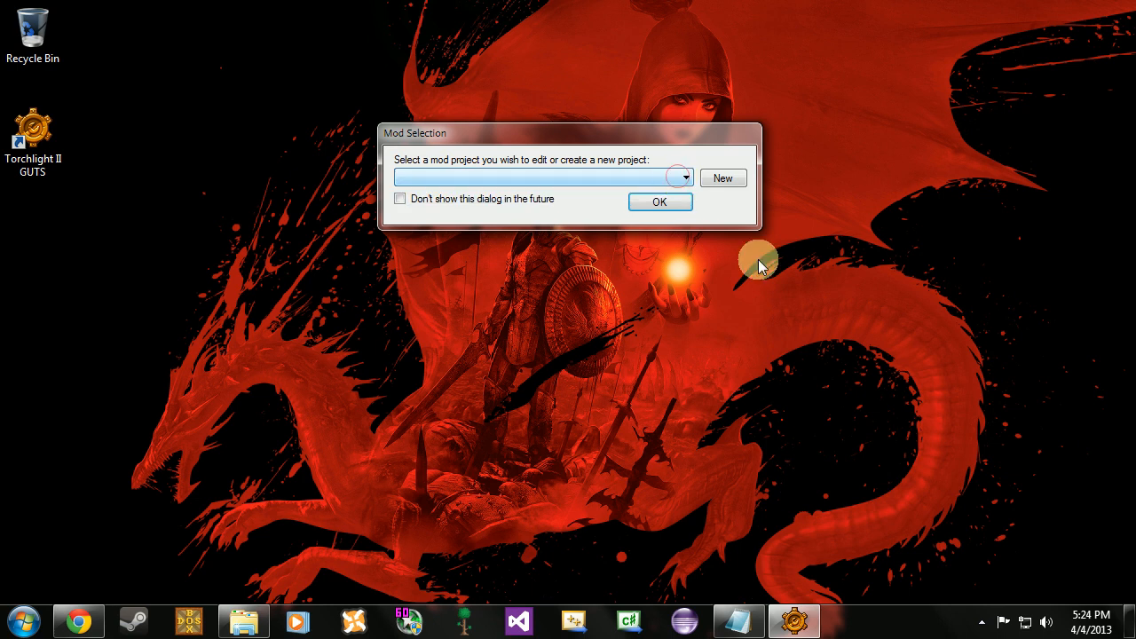
- Create a new mod project named Test_Mod and open it for editing
{"action": "left_click", "coordinate": [733, 180]}
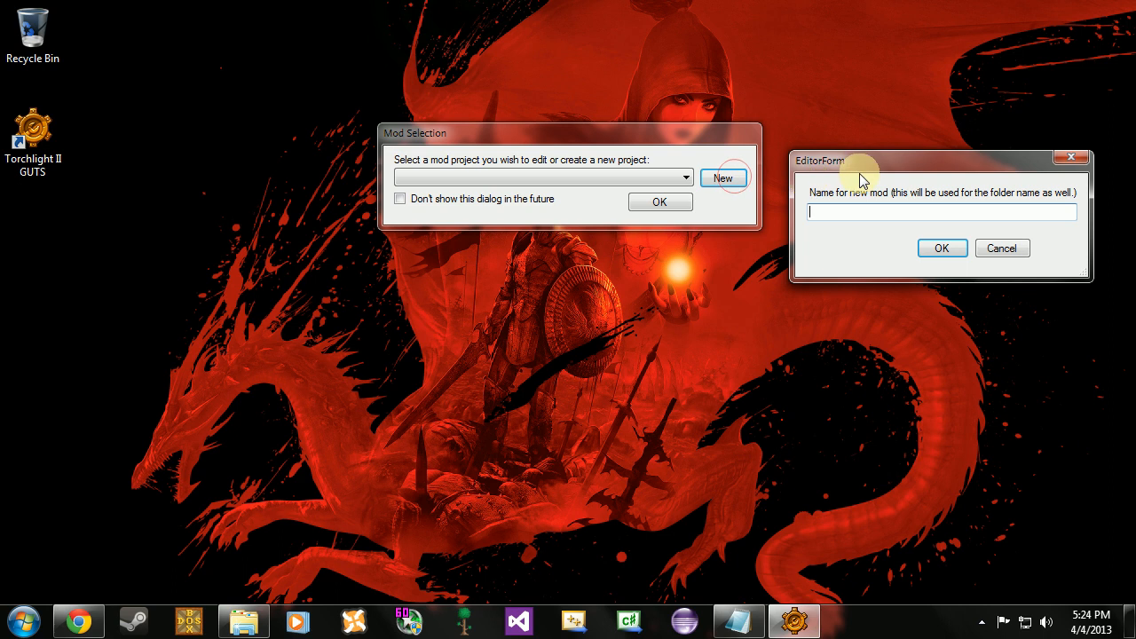
{"action": "left_click_drag", "start_coordinate": [863, 163], "coordinate": [863, 112]}
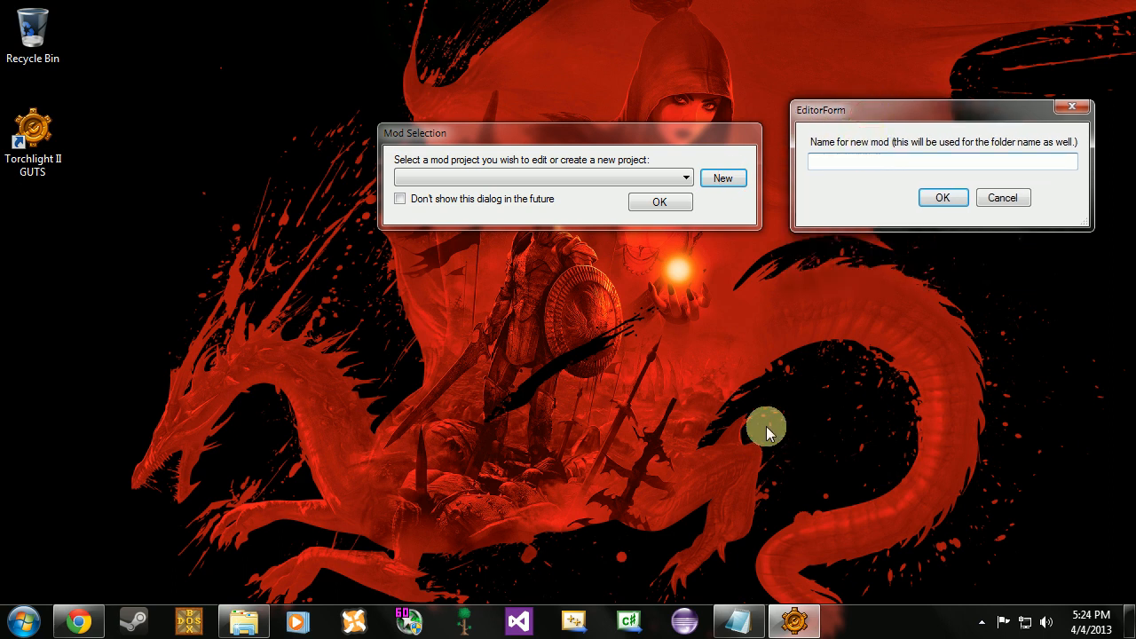
{"action": "type", "text": "Test_Mod"}
{"action": "left_click", "coordinate": [941, 197]}
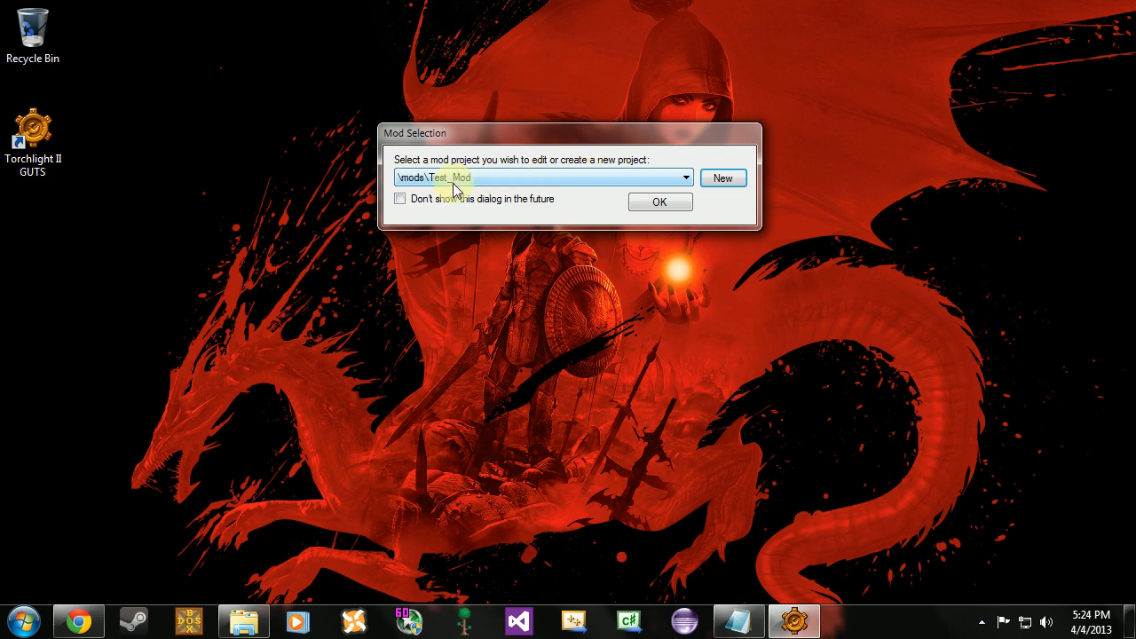
{"action": "left_click", "coordinate": [672, 205]}
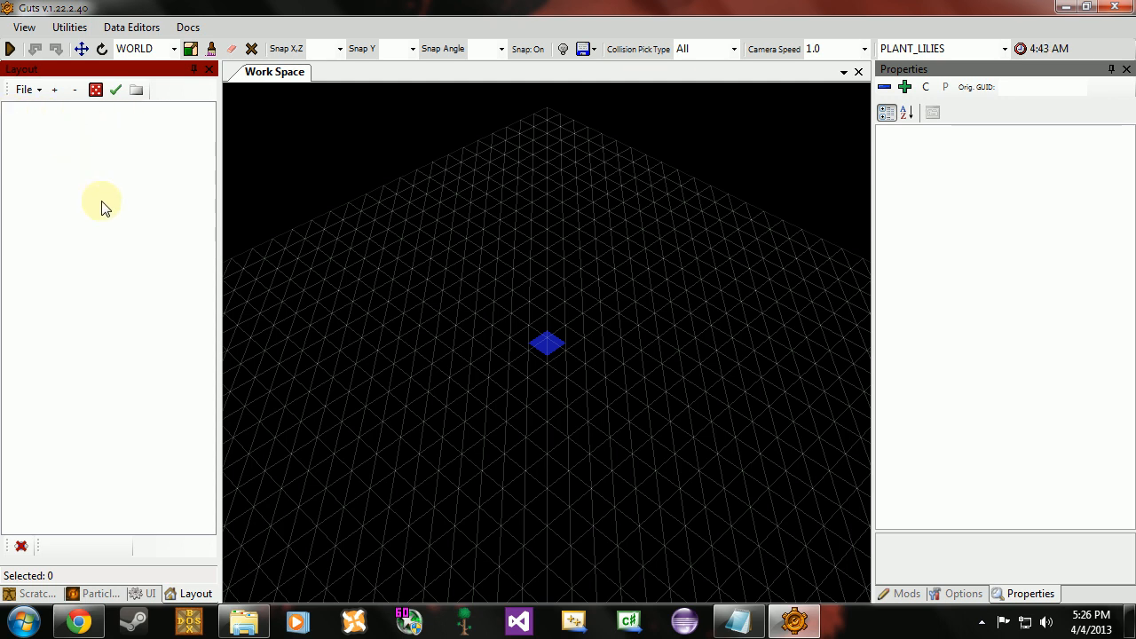
- Examine the Layout file commands and the UI, Particle Creator and Scratch Pad editors, ending back on Layout
{"action": "left_click", "coordinate": [37, 90]}
{"action": "left_click", "coordinate": [34, 93]}
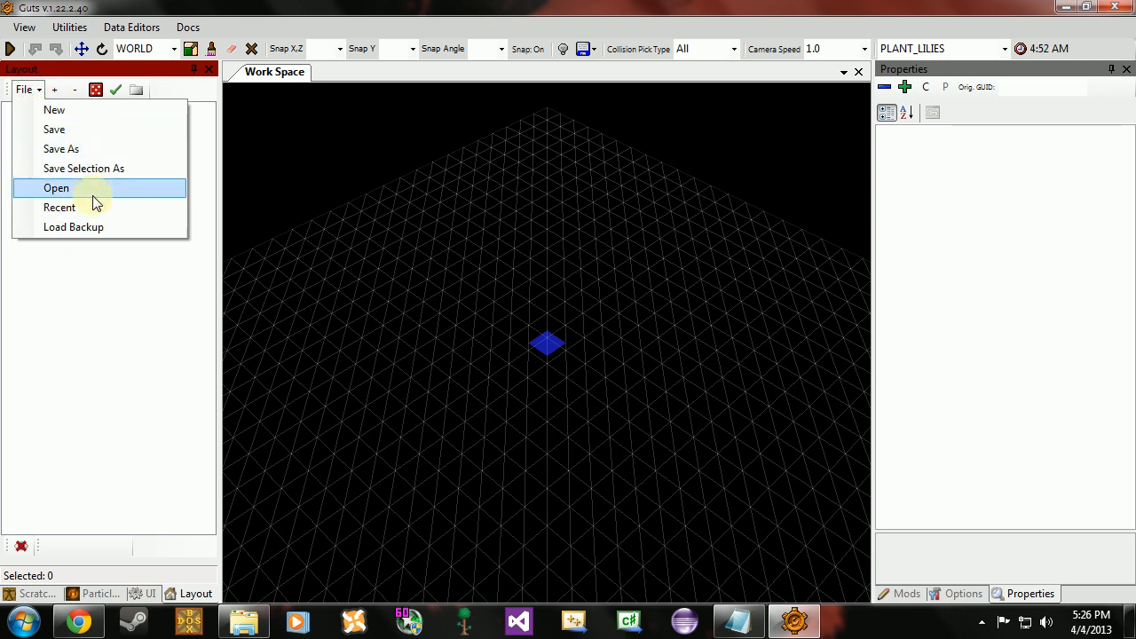
{"action": "left_click", "coordinate": [49, 332]}
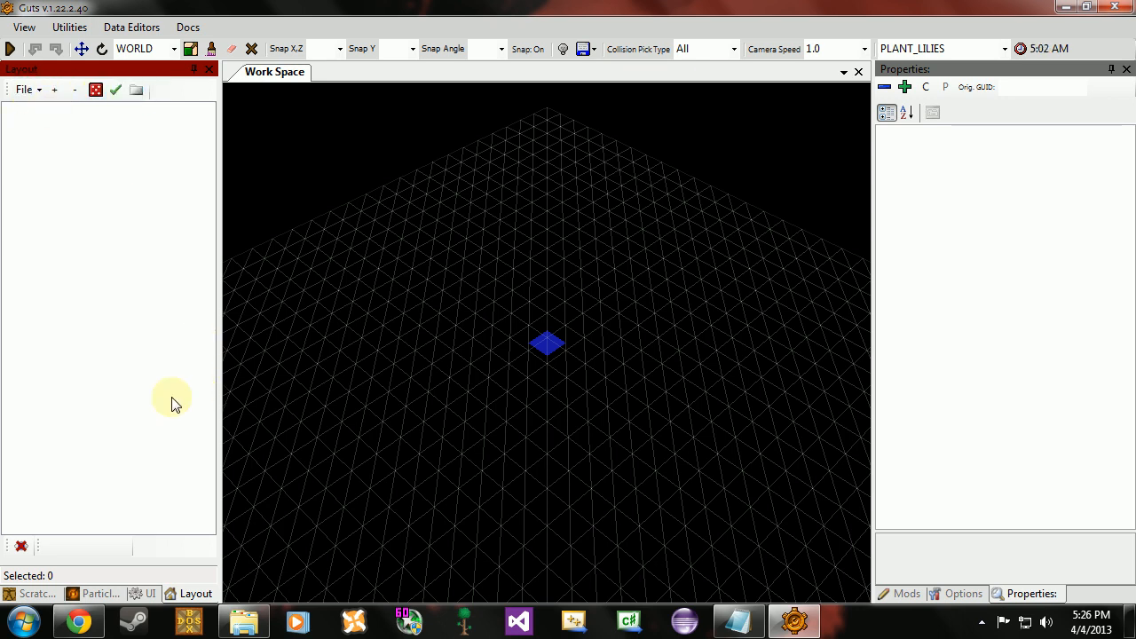
{"action": "left_click", "coordinate": [146, 594]}
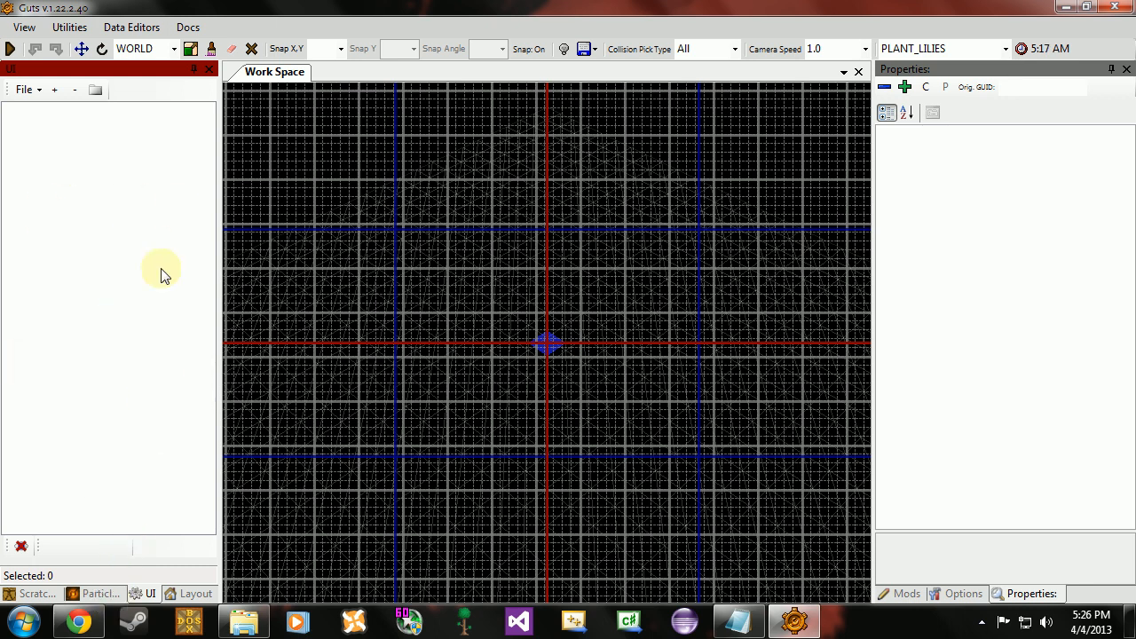
{"action": "left_click", "coordinate": [190, 593]}
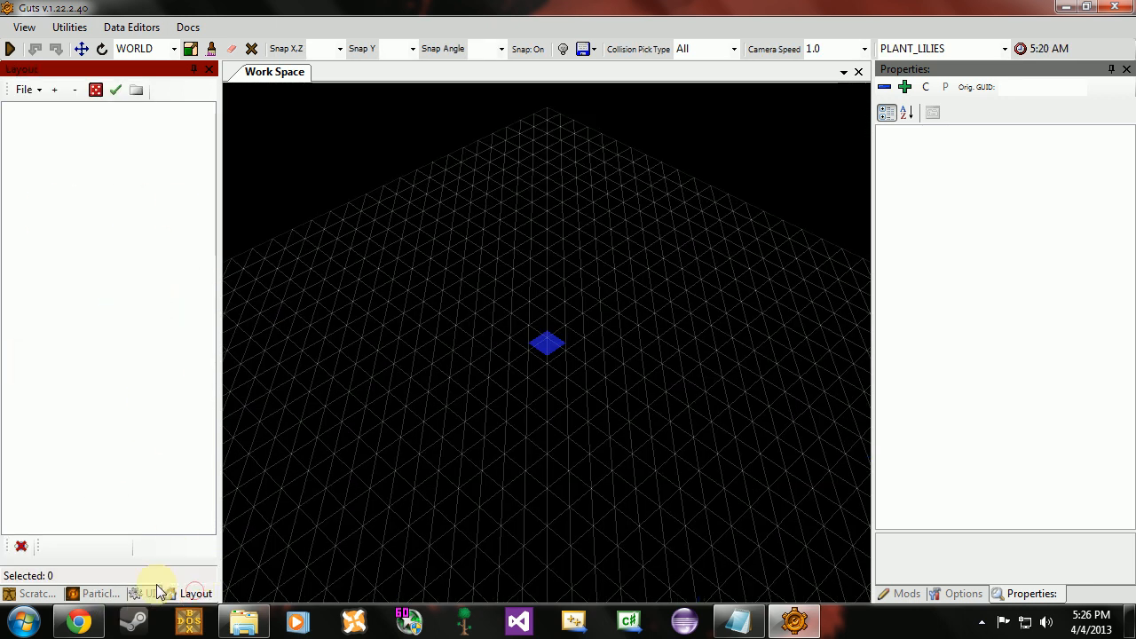
{"action": "left_click", "coordinate": [149, 593]}
{"action": "left_click", "coordinate": [108, 593]}
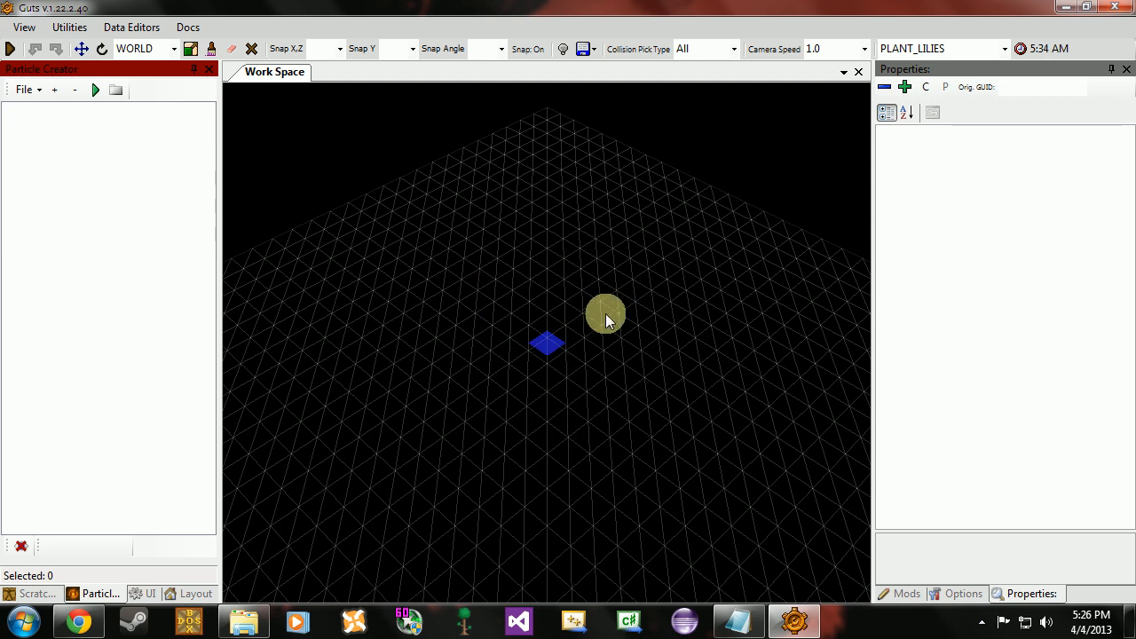
{"action": "left_click", "coordinate": [34, 593]}
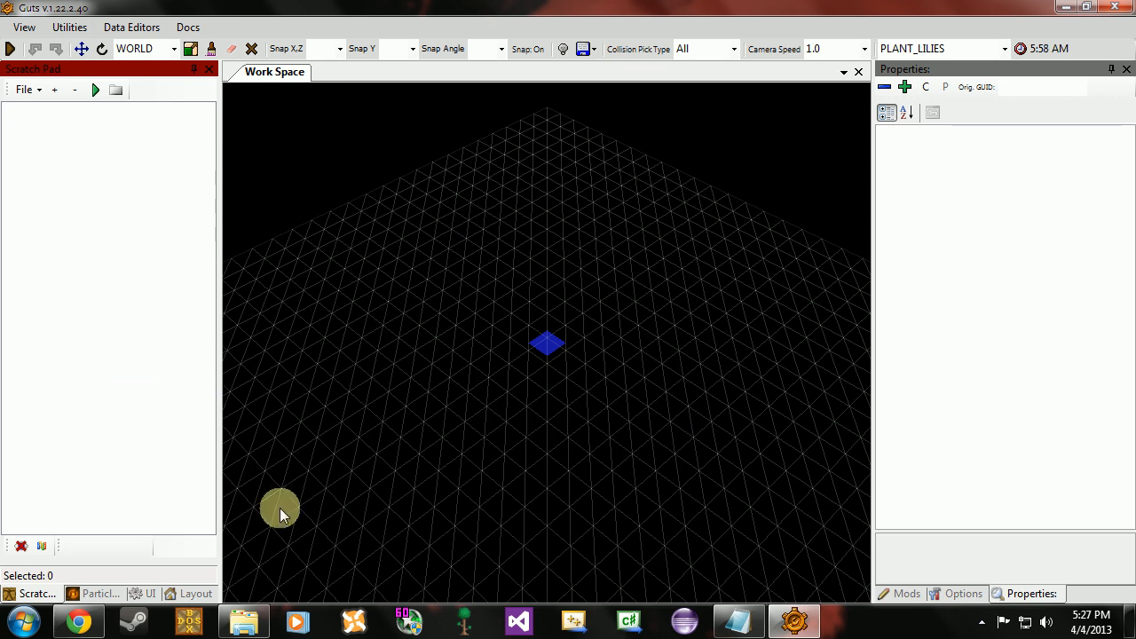
{"action": "left_click", "coordinate": [195, 595]}
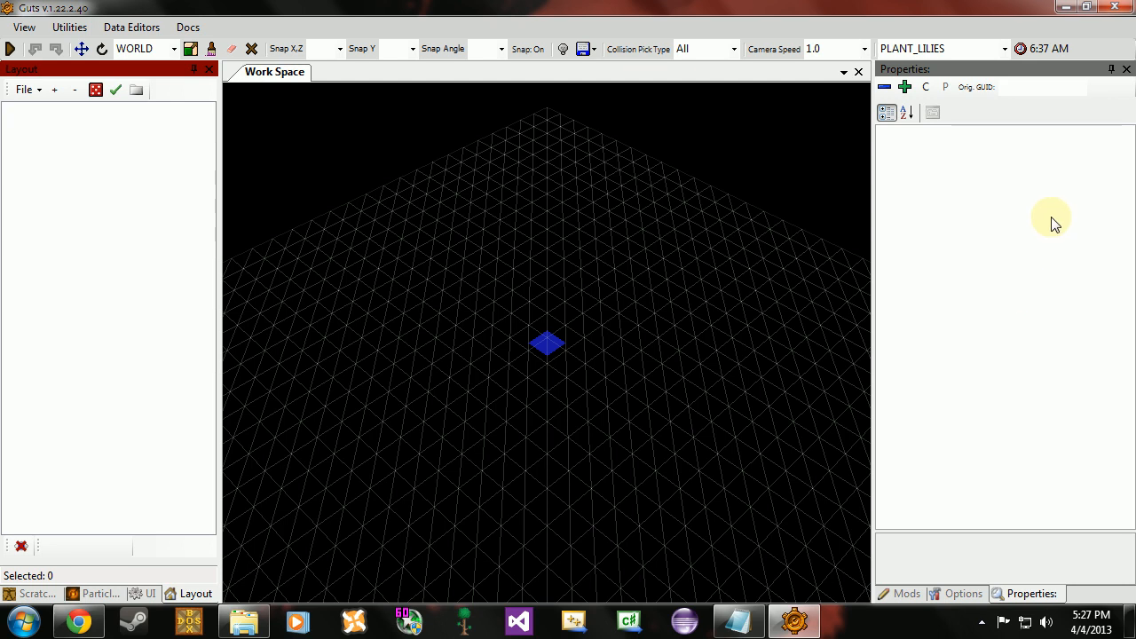
- Look through the editor options, from the background and in-game settings down to the unit editor settings
{"action": "left_click", "coordinate": [963, 594]}
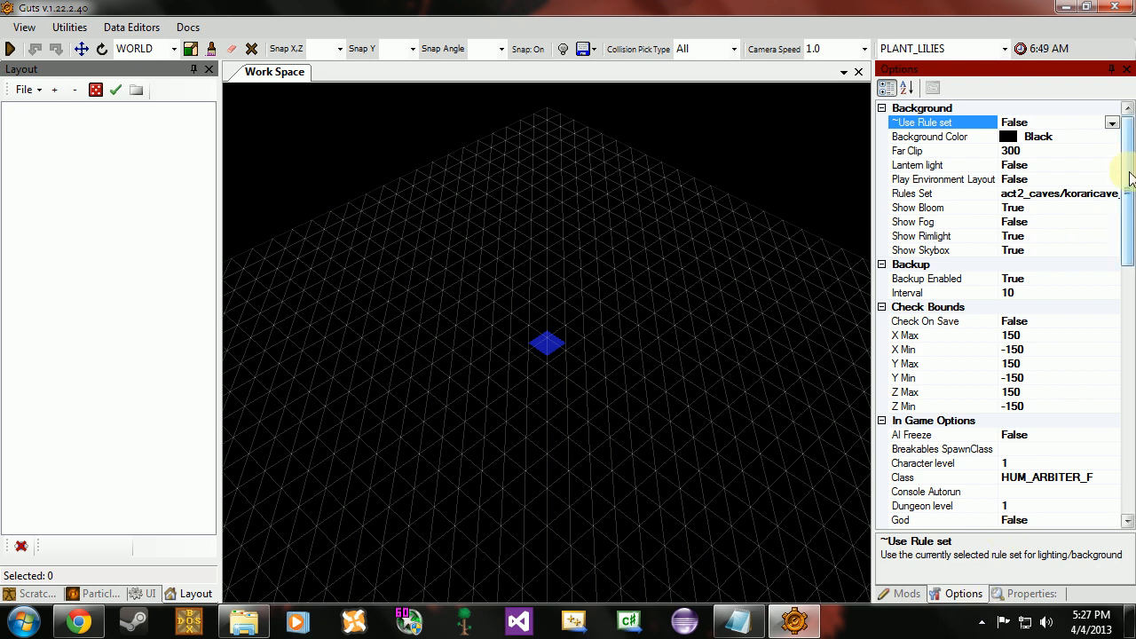
{"action": "mouse_move", "coordinate": [1129, 177]}
{"action": "left_mouse_down"}
{"action": "mouse_move", "coordinate": [1129, 200]}
{"action": "mouse_move", "coordinate": [1129, 175]}
{"action": "left_mouse_up"}
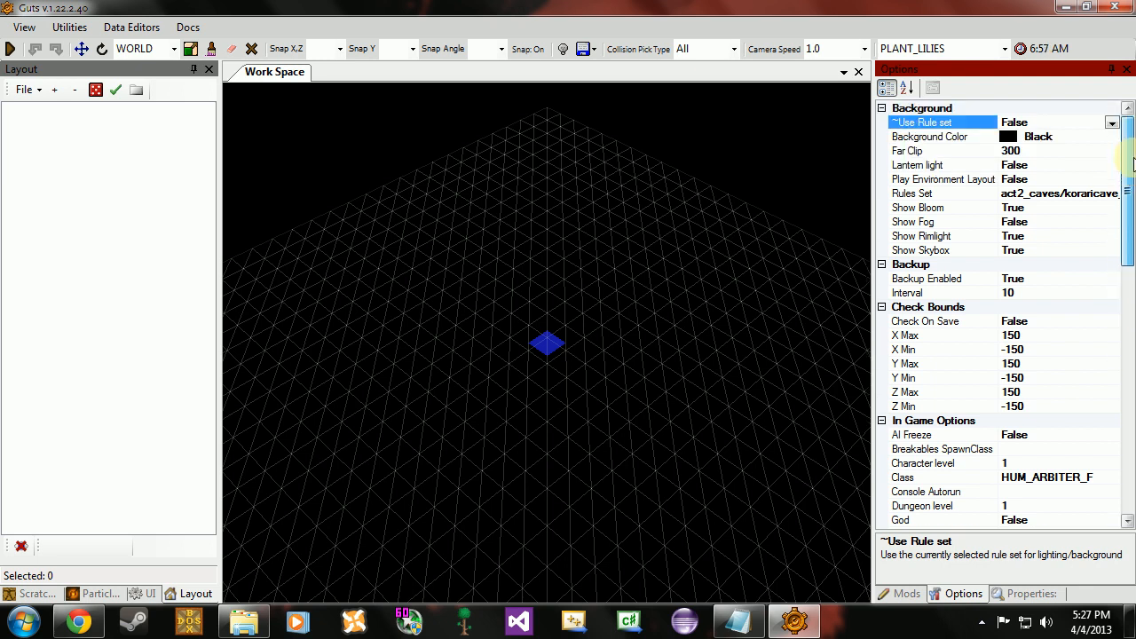
{"action": "left_click_drag", "start_coordinate": [1126, 158], "coordinate": [1125, 282]}
{"action": "left_click", "coordinate": [911, 191]}
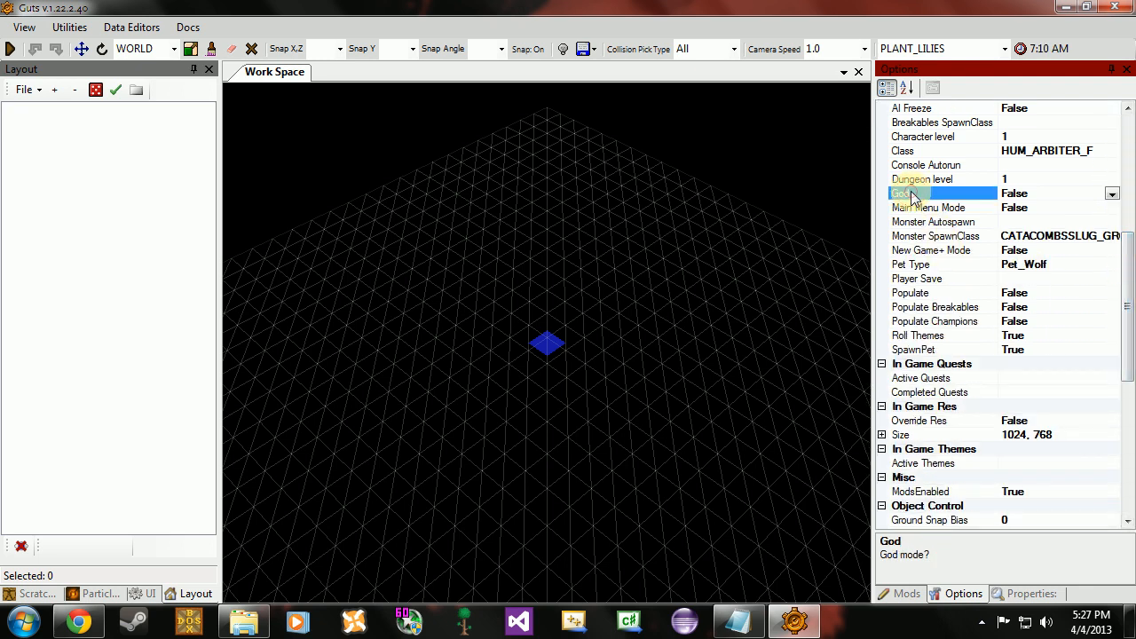
{"action": "scroll", "coordinate": [912, 191], "scroll_direction": "up", "scroll_amount": 2}
{"action": "scroll", "coordinate": [1073, 276], "scroll_direction": "down", "scroll_amount": 1}
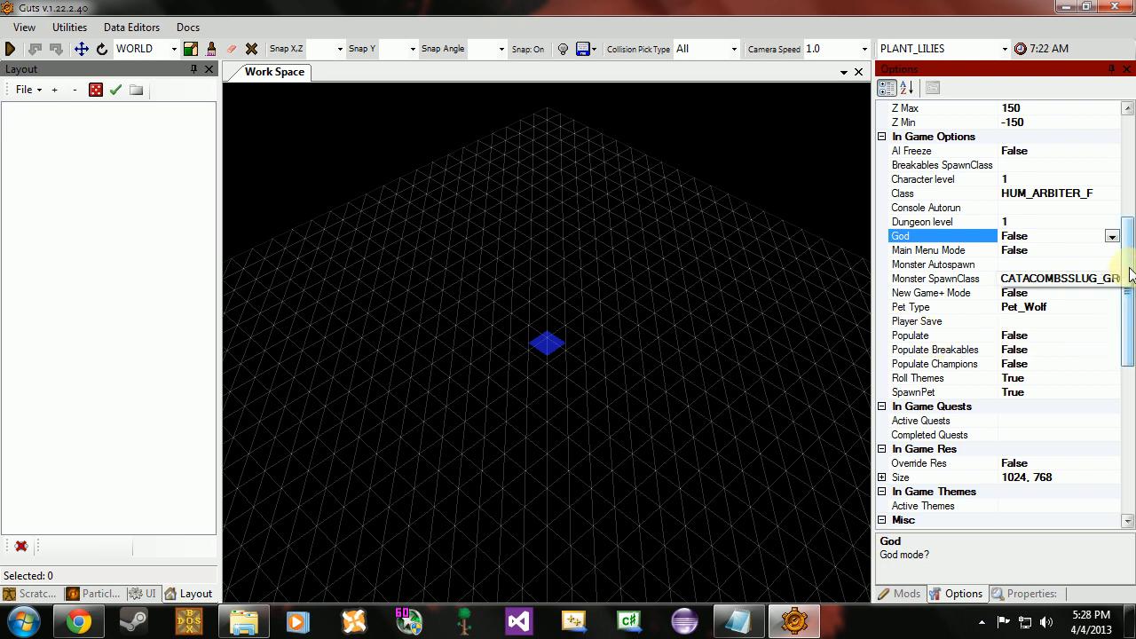
{"action": "left_click_drag", "start_coordinate": [1129, 275], "coordinate": [1130, 418]}
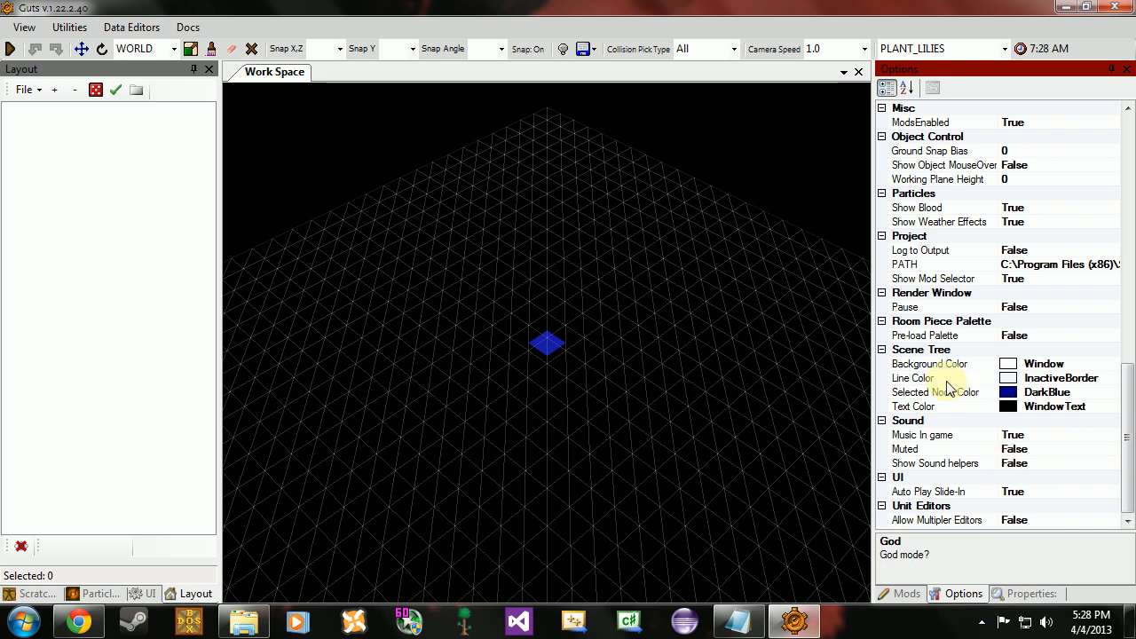
- Review the current mod's info fields, its packaging and publishing command, and the choice of mods
{"action": "left_click", "coordinate": [906, 593]}
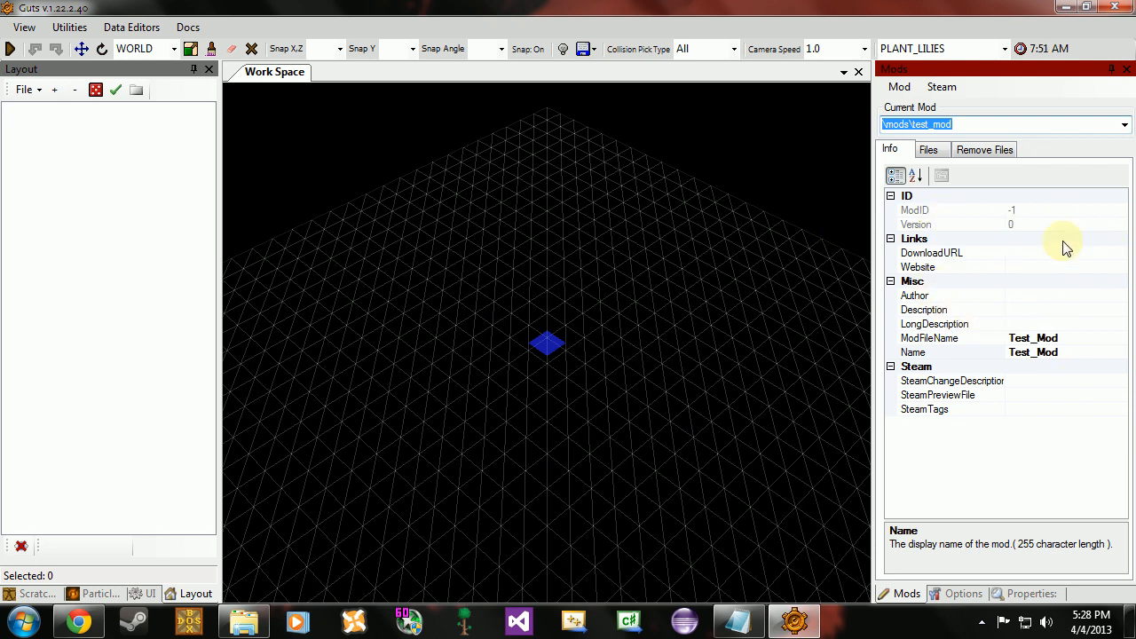
{"action": "left_click", "coordinate": [888, 85]}
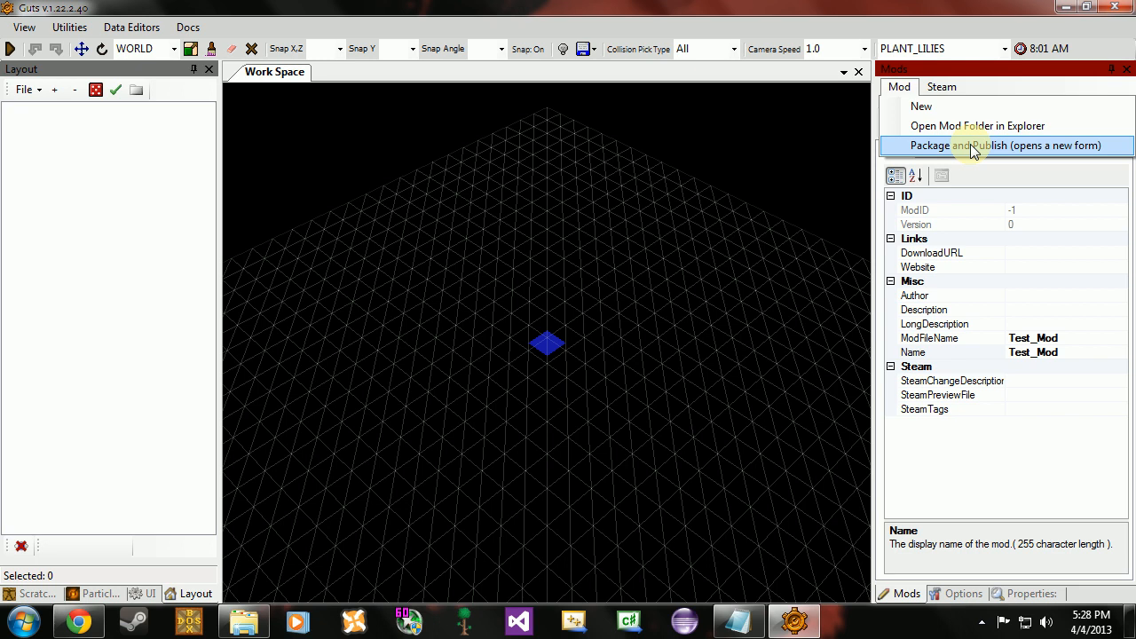
{"action": "left_click", "coordinate": [1010, 148]}
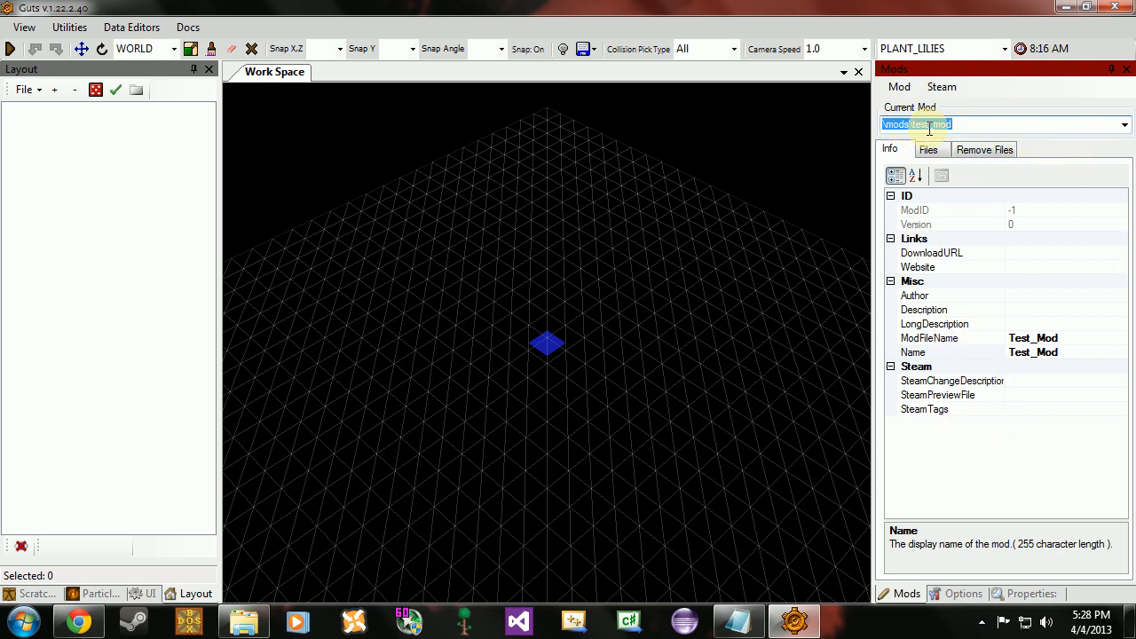
{"action": "left_click", "coordinate": [1124, 126]}
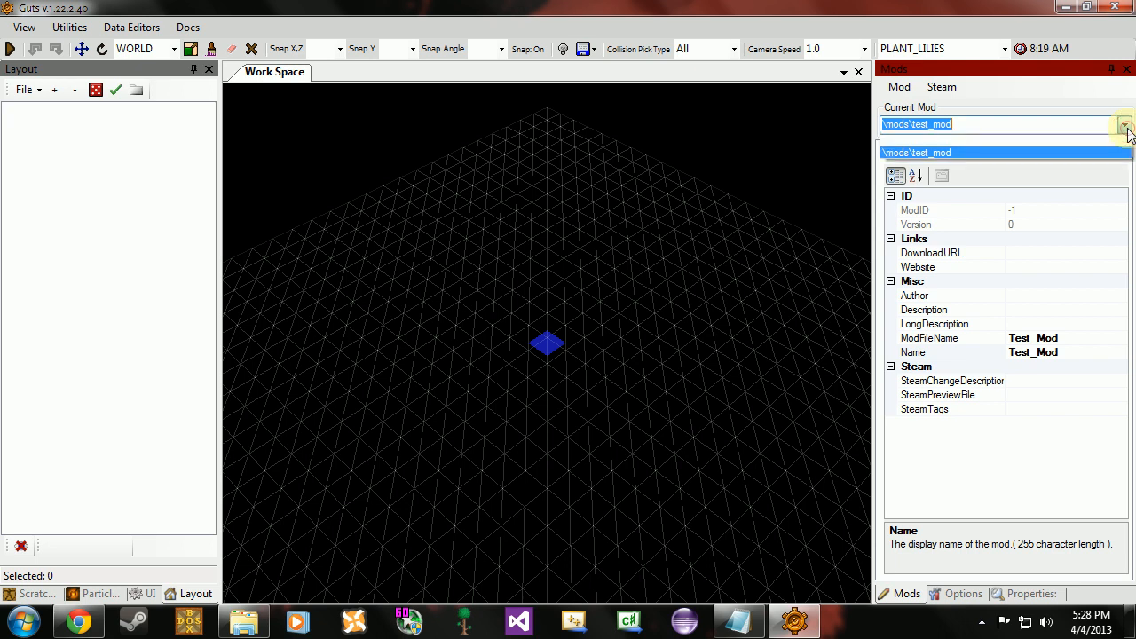
{"action": "left_click", "coordinate": [1124, 125]}
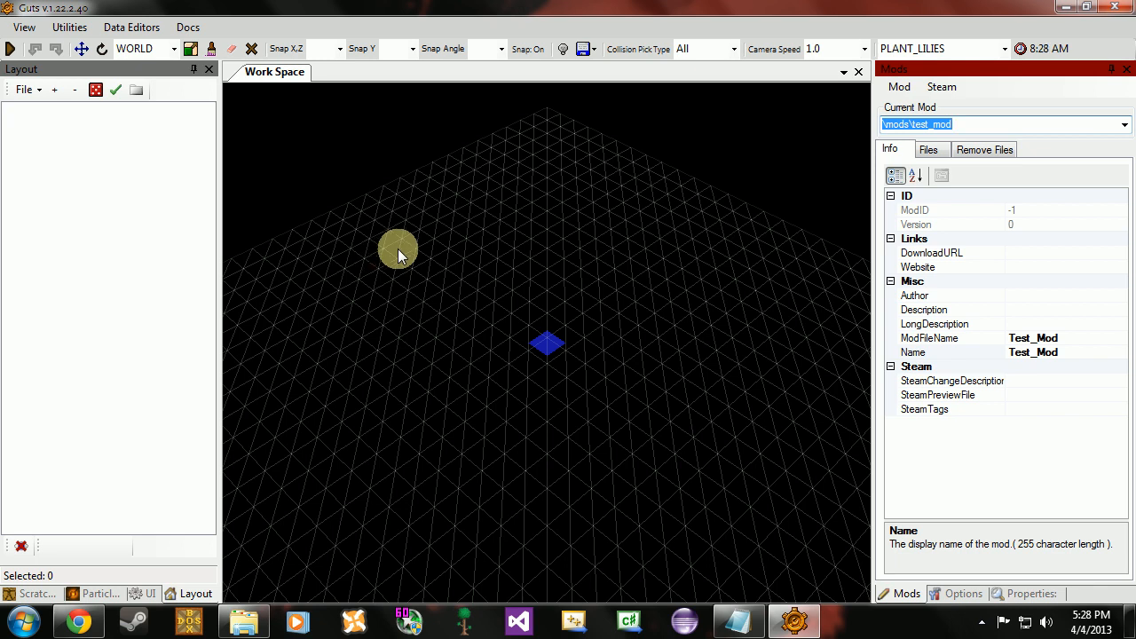
- Inspect the empty workspace grid by rotating, panning and zooming the camera, ending at the default view
{"action": "right_click_drag", "start_coordinate": [546, 226], "coordinate": [538, 255]}
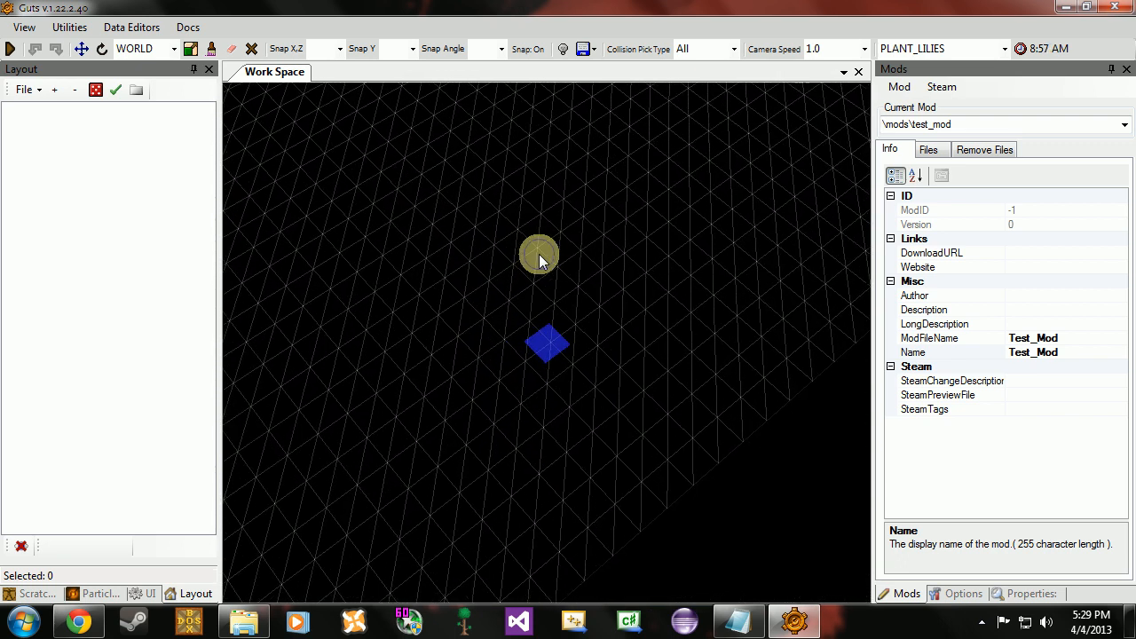
{"action": "middle_click_drag", "start_coordinate": [539, 254], "coordinate": [641, 319]}
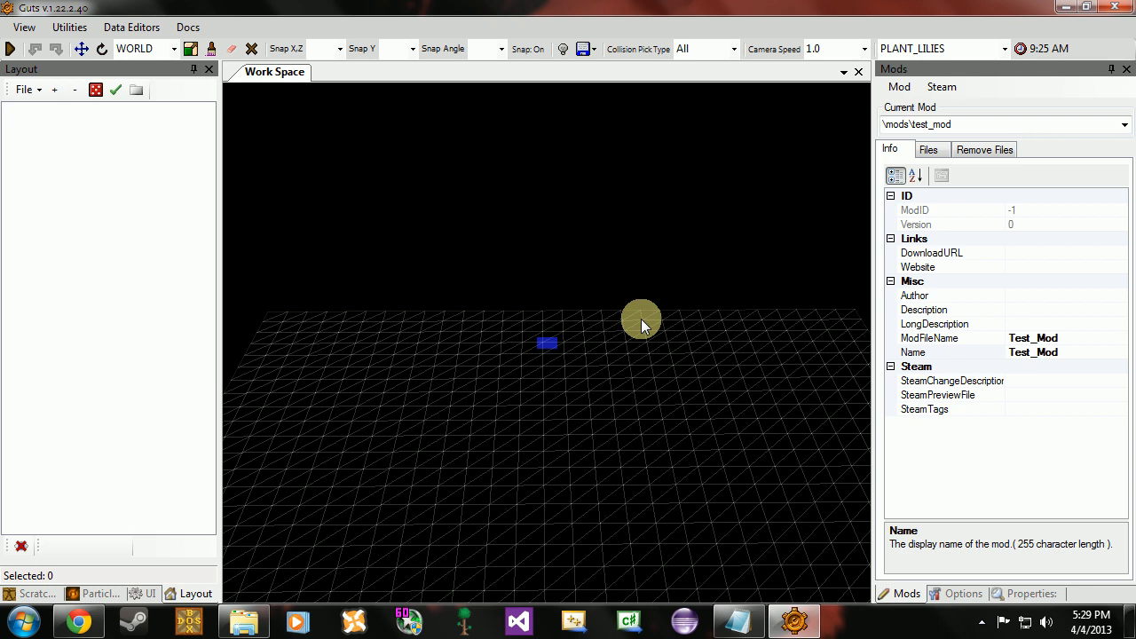
{"action": "scroll", "coordinate": [641, 318], "scroll_direction": "up", "scroll_amount": 5}
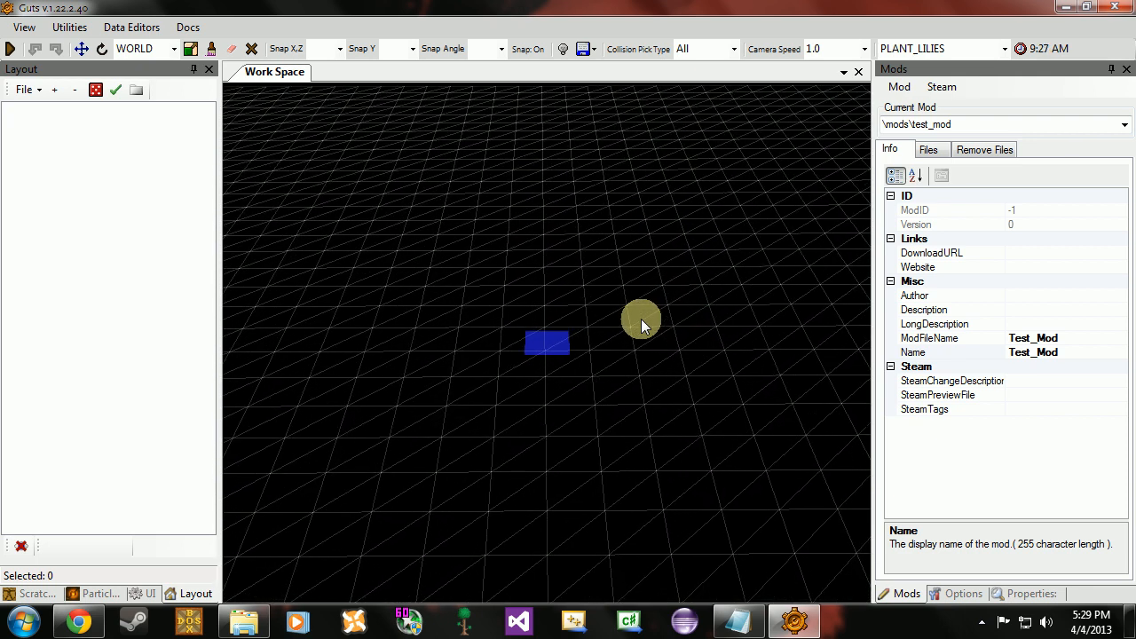
{"action": "scroll", "coordinate": [640, 318], "scroll_direction": "down", "scroll_amount": 6}
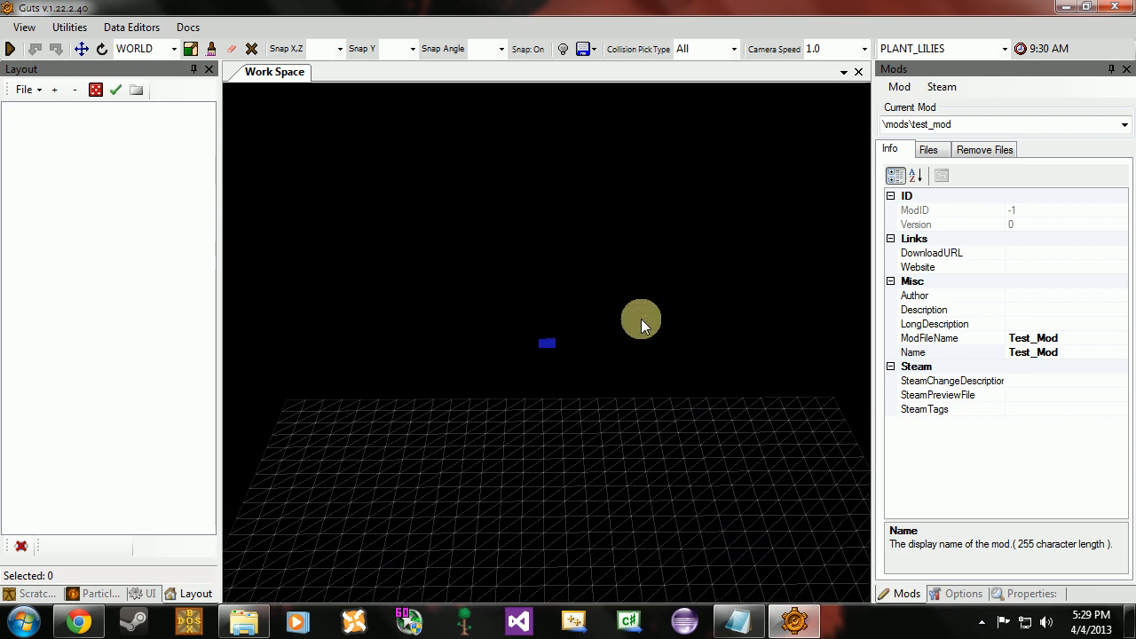
{"action": "scroll", "coordinate": [641, 318], "scroll_direction": "up", "scroll_amount": 3}
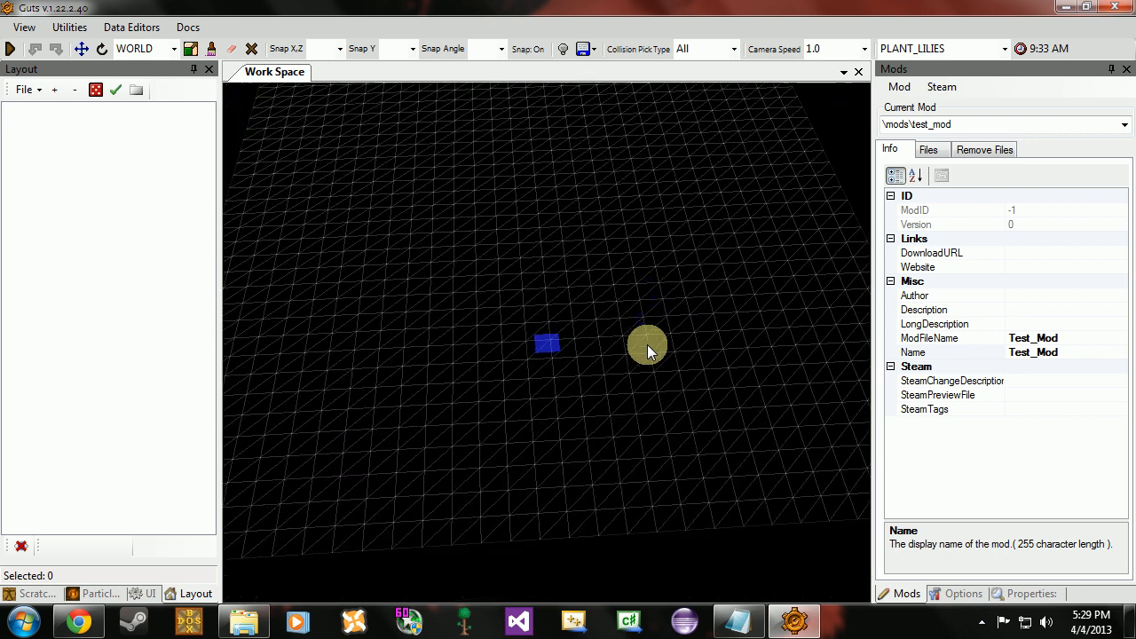
{"action": "scroll", "coordinate": [647, 344], "scroll_direction": "down", "scroll_amount": 5}
{"action": "scroll", "coordinate": [646, 345], "scroll_direction": "up", "scroll_amount": 5}
{"action": "right_click_drag", "start_coordinate": [646, 344], "coordinate": [646, 343]}
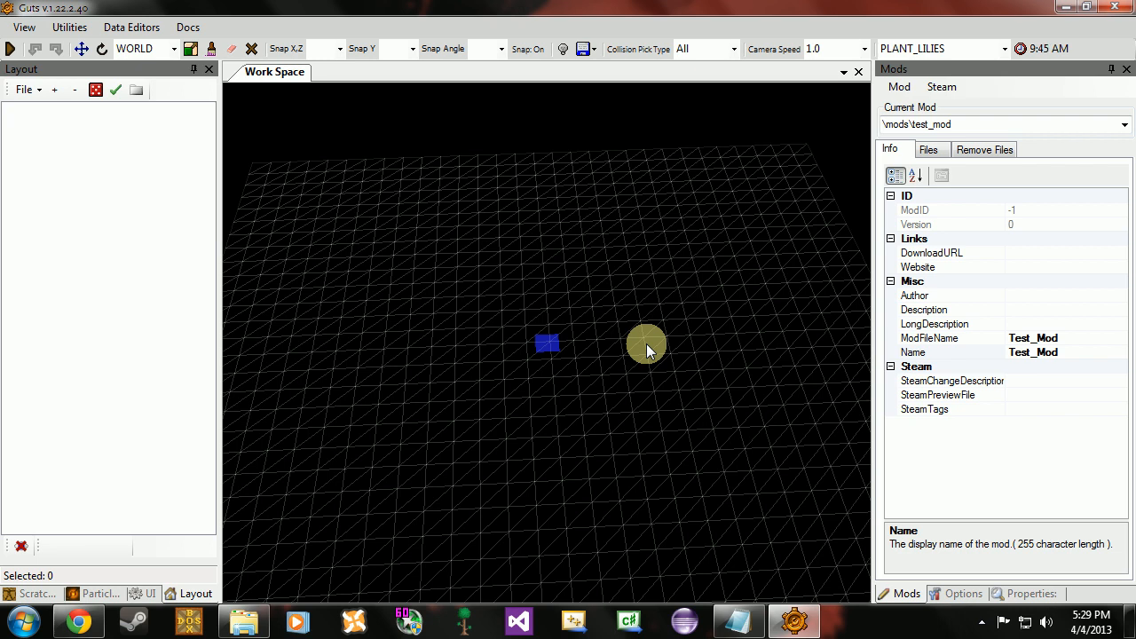
{"action": "right_click_drag", "start_coordinate": [646, 344], "coordinate": [646, 344]}
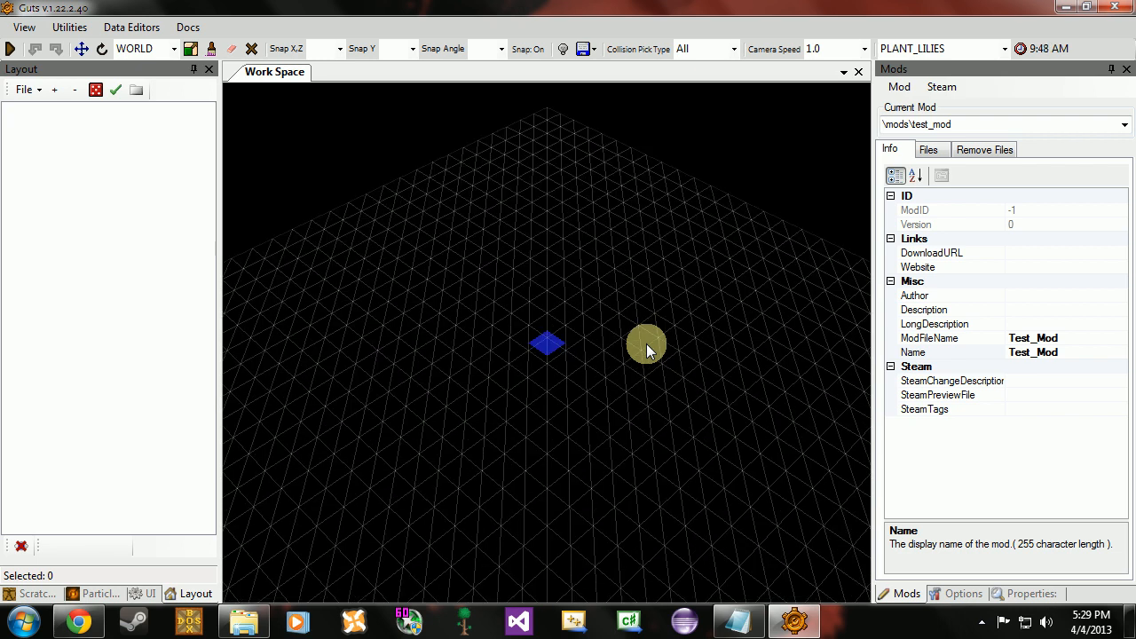